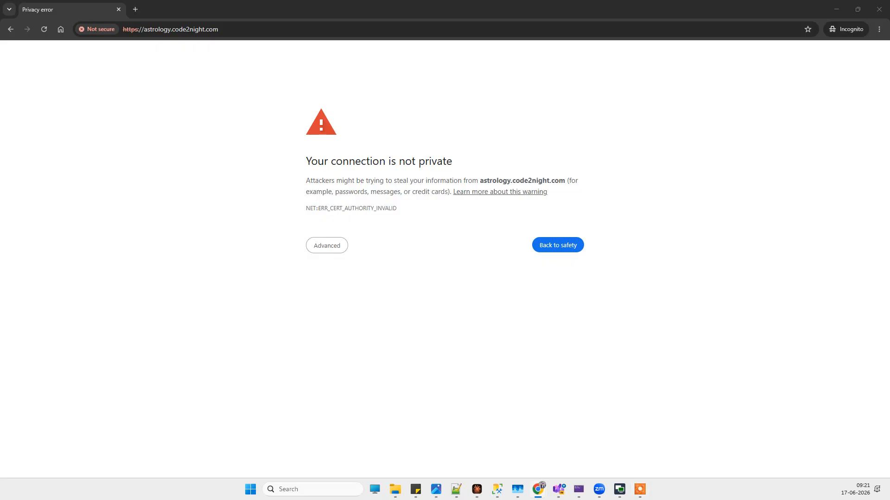
Step: Look up astrology.code2night.com in the Plesk domain list, and recheck the site's security warning in the incognito window by reloading it
{"action": "left_click_drag", "start_coordinate": [0, 103], "coordinate": [248, 103]}
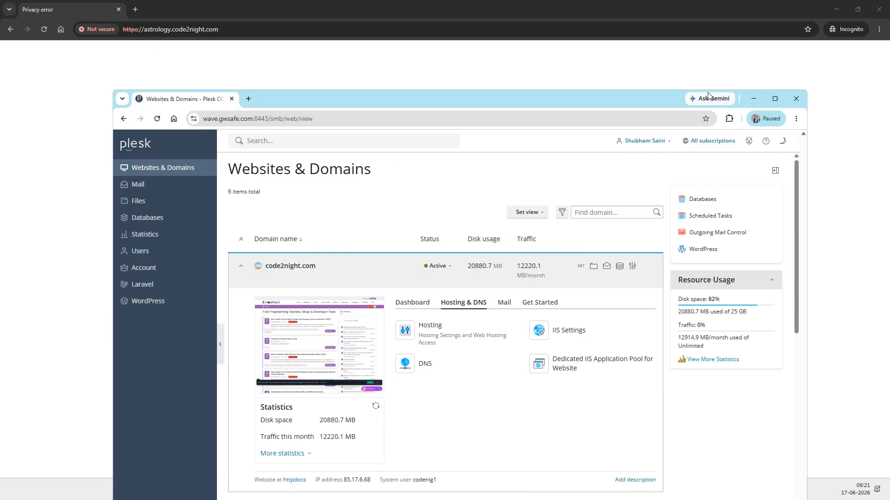
{"action": "left_click", "coordinate": [774, 99]}
{"action": "scroll", "coordinate": [480, 277], "scroll_direction": "down", "scroll_amount": 3}
{"action": "scroll", "coordinate": [480, 277], "scroll_direction": "down", "scroll_amount": 2}
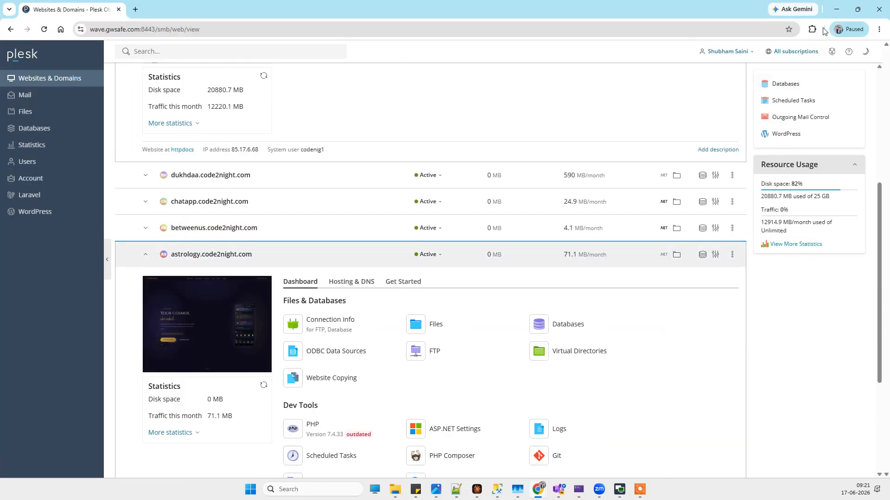
{"action": "left_click", "coordinate": [835, 10]}
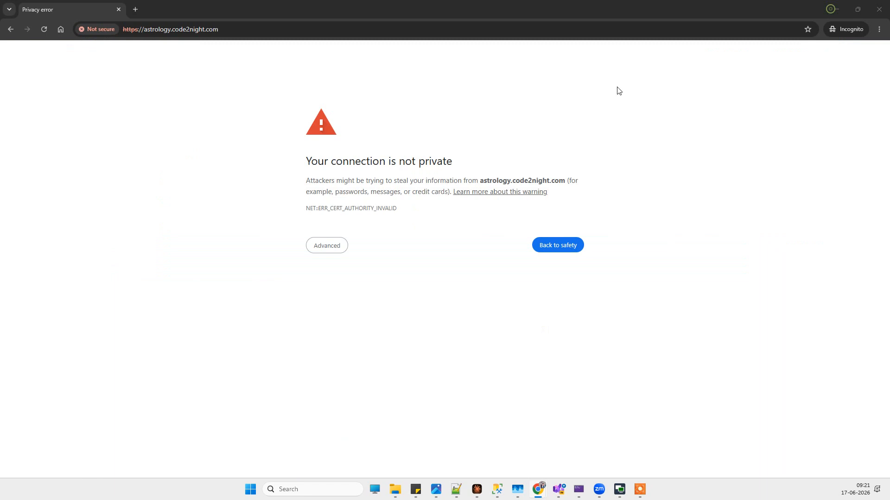
{"action": "left_click", "coordinate": [44, 29]}
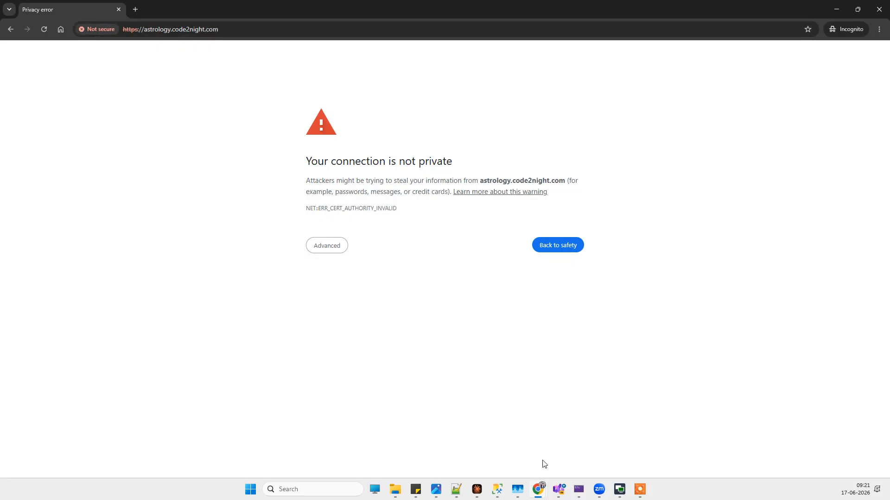
Step: Switch to the Plesk window and open the SSL/TLS certificate settings for astrology.code2night.com
{"action": "mouse_move", "coordinate": [540, 492]}
{"action": "left_click", "coordinate": [788, 443]}
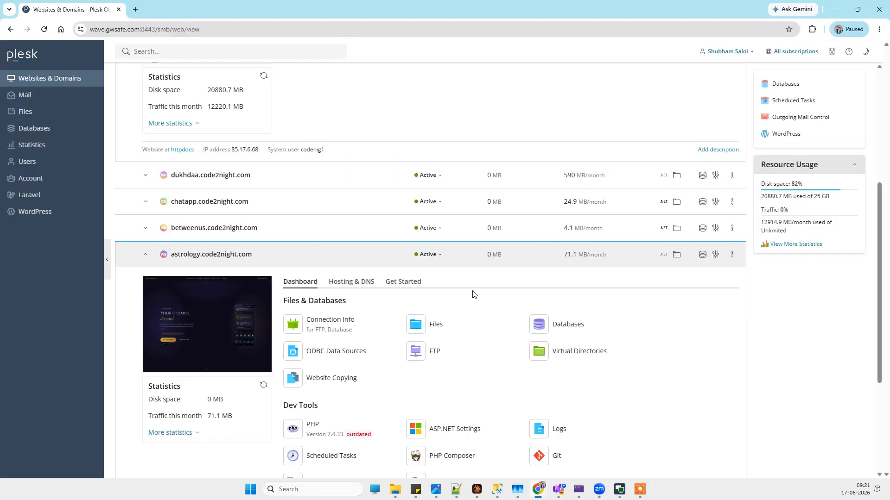
{"action": "scroll", "coordinate": [472, 295], "scroll_direction": "down", "scroll_amount": 4}
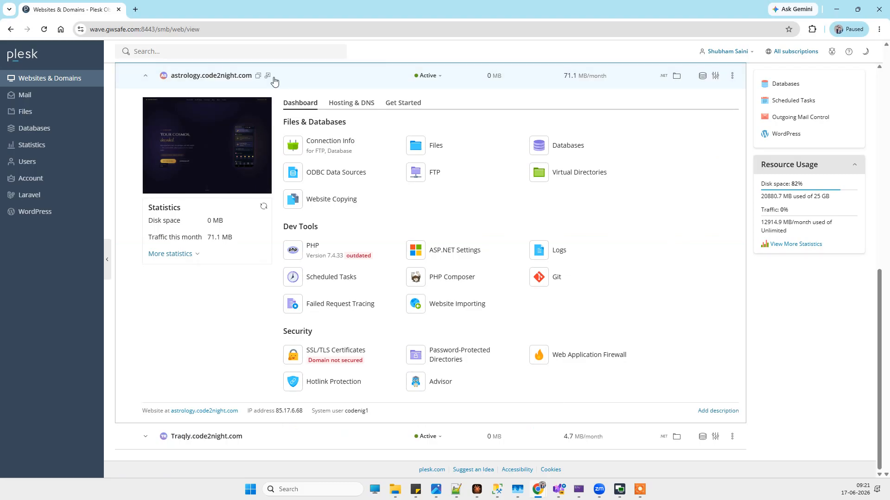
{"action": "left_click", "coordinate": [345, 364]}
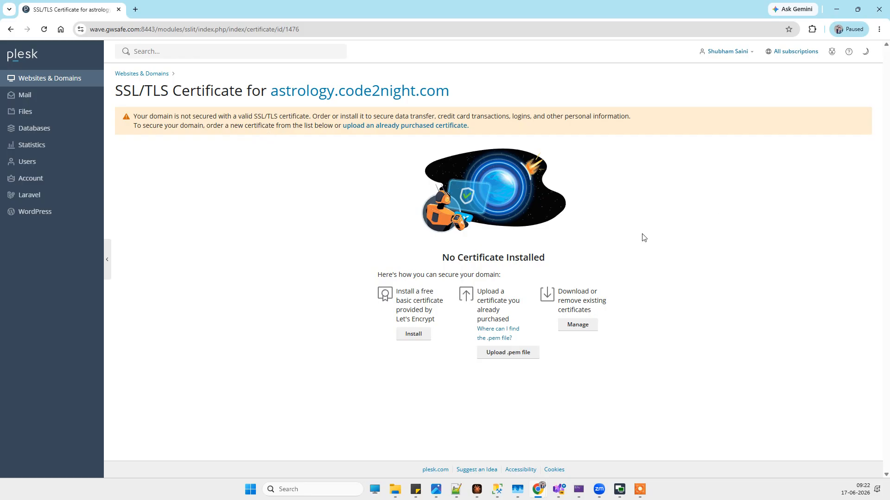
Step: Request a free Let's Encrypt certificate for astrology.code2night.com that also secures the wildcard domain, including www and webmail
{"action": "left_click", "coordinate": [414, 335]}
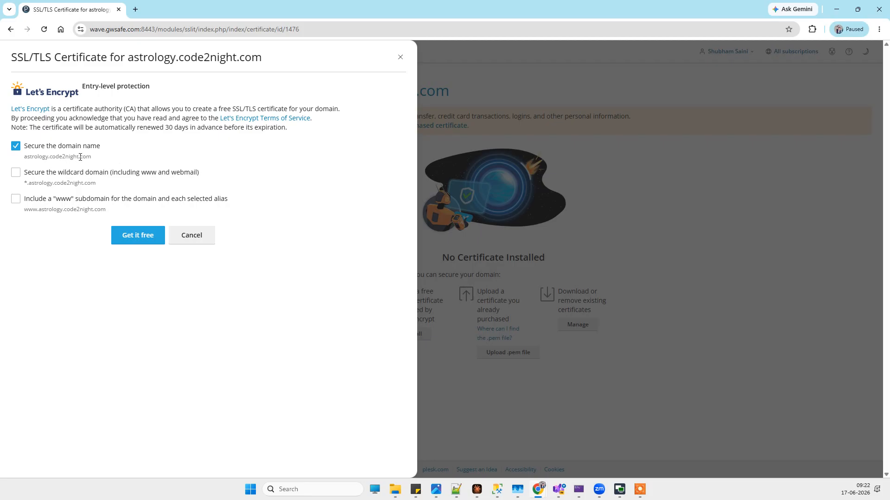
{"action": "left_click", "coordinate": [17, 171]}
{"action": "left_click", "coordinate": [135, 237]}
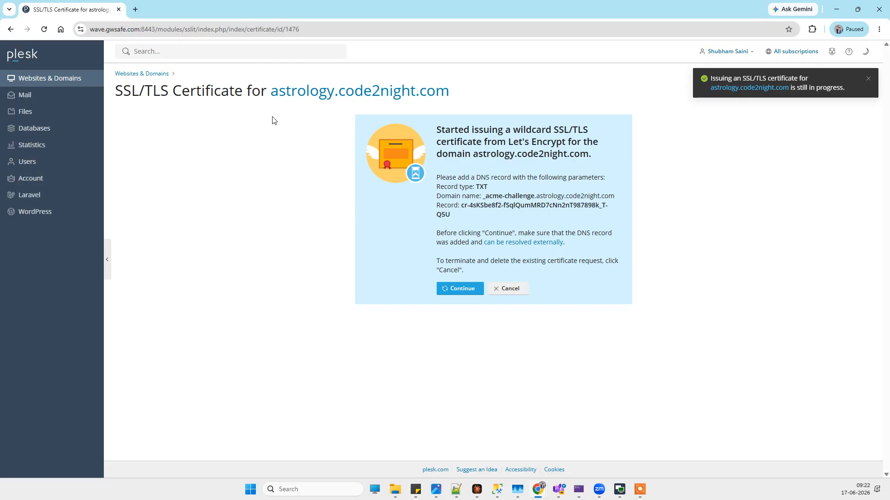
Step: Review the required DNS record parameters and open the DNS settings of code2night.com in a separate browser tab
{"action": "right_click", "coordinate": [69, 80]}
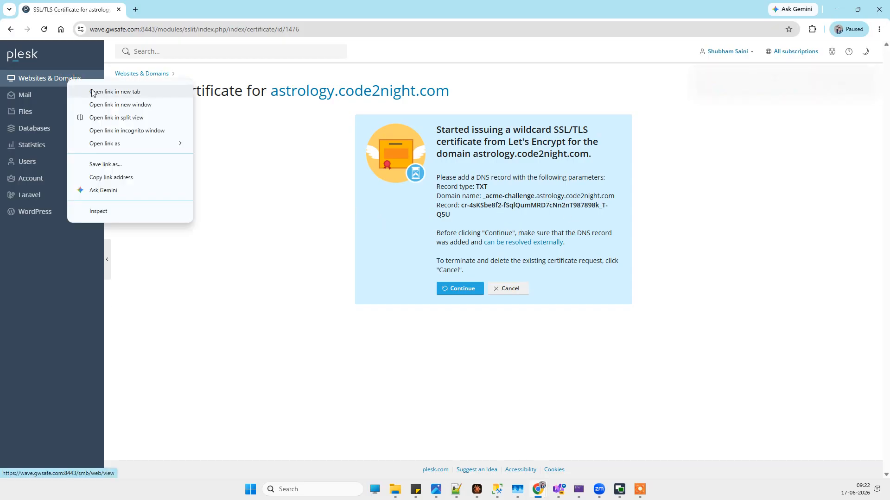
{"action": "left_click", "coordinate": [119, 92]}
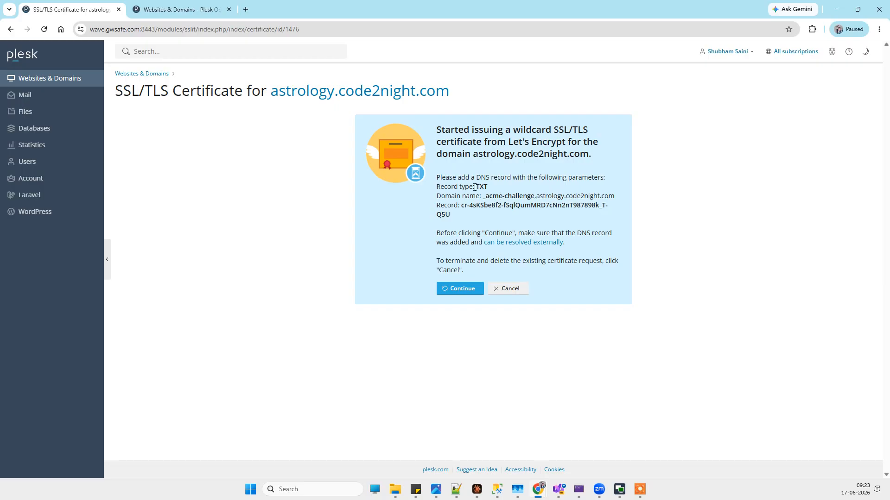
{"action": "left_click_drag", "start_coordinate": [439, 178], "coordinate": [509, 218]}
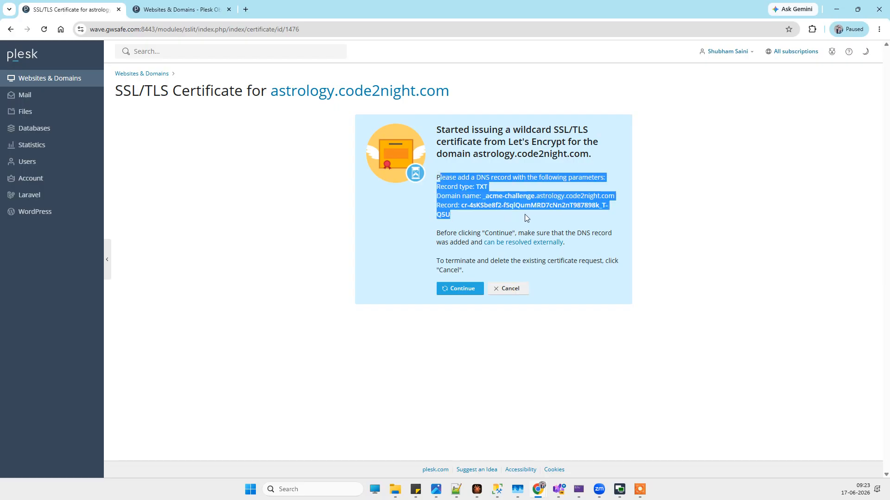
{"action": "left_click", "coordinate": [525, 216]}
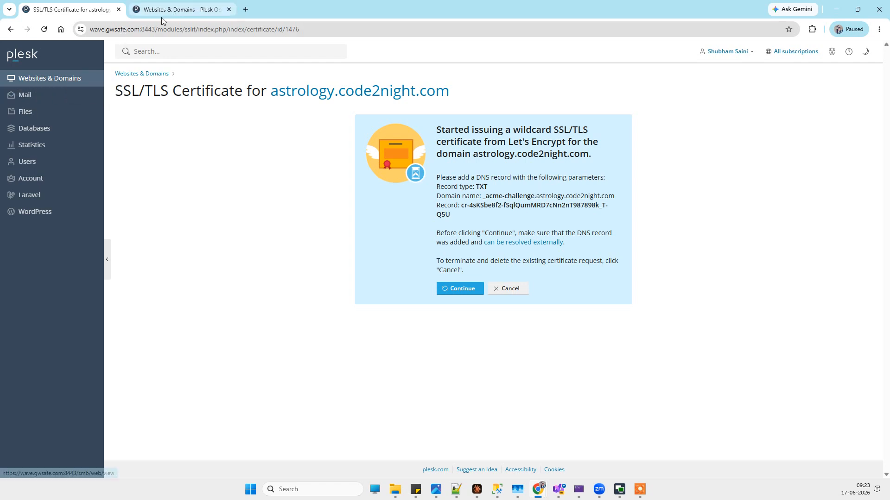
{"action": "left_click", "coordinate": [178, 3]}
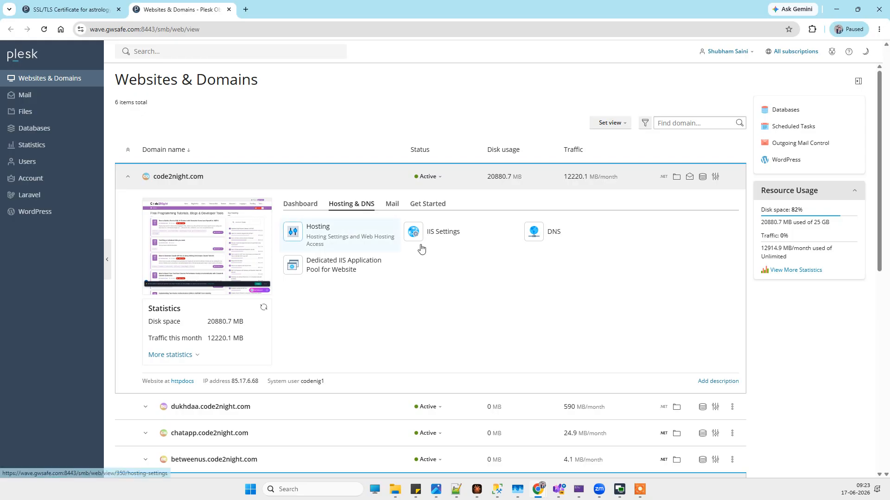
{"action": "left_click", "coordinate": [559, 238]}
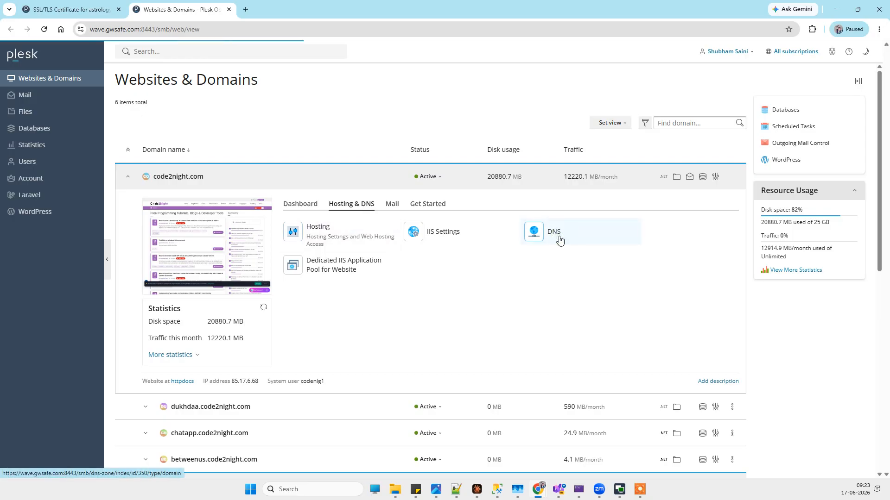
Step: Start a new TXT record in the code2night.com zone with _acme-challenge.astrology as its domain name
{"action": "left_click", "coordinate": [37, 3]}
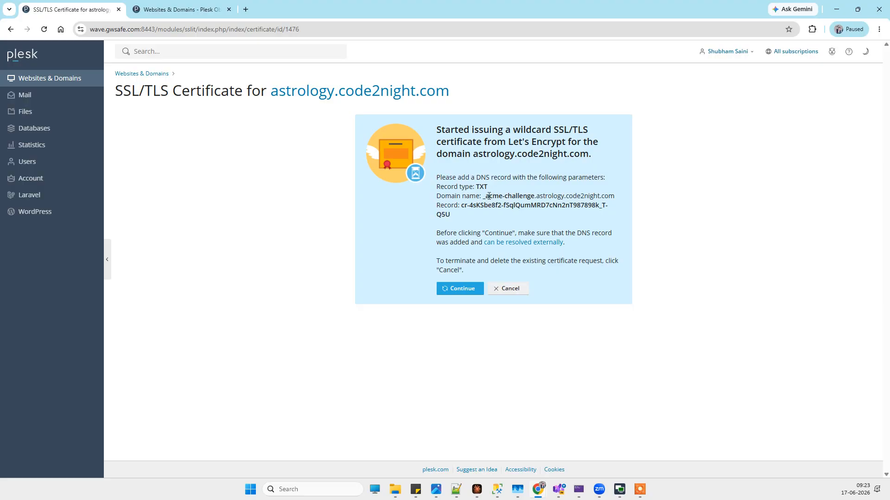
{"action": "left_click_drag", "start_coordinate": [484, 198], "coordinate": [609, 195]}
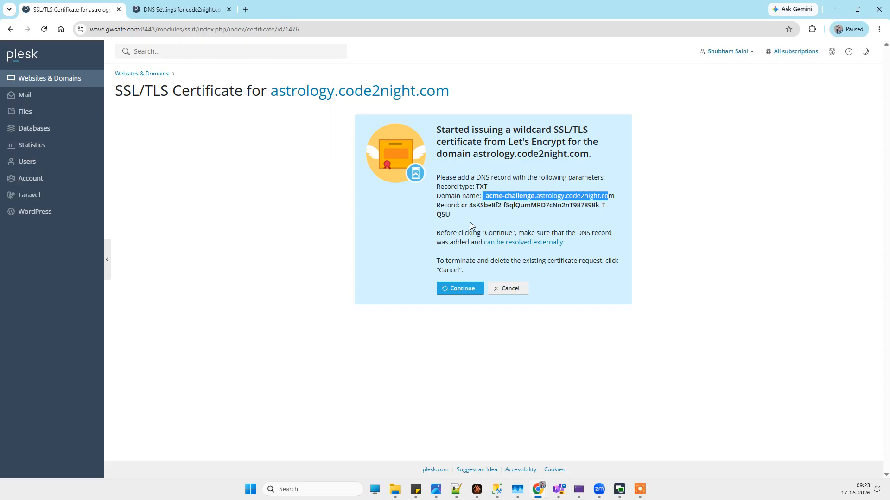
{"action": "left_click", "coordinate": [184, 10]}
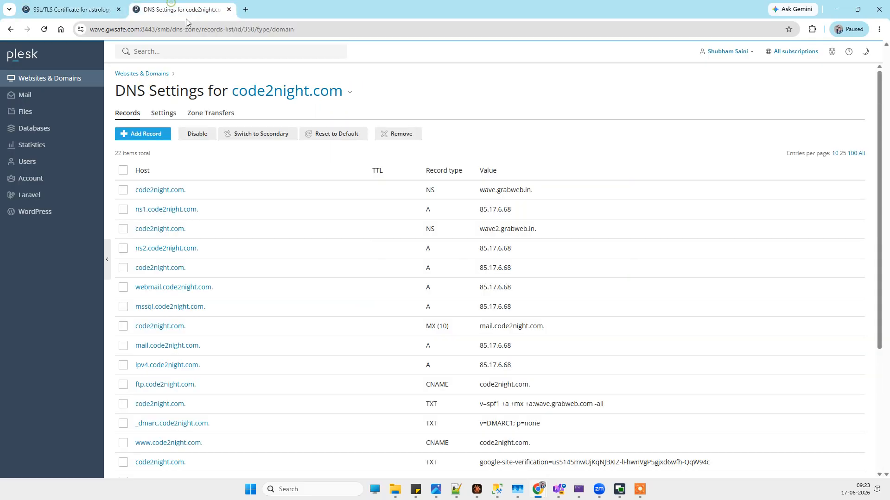
{"action": "left_click", "coordinate": [143, 135]}
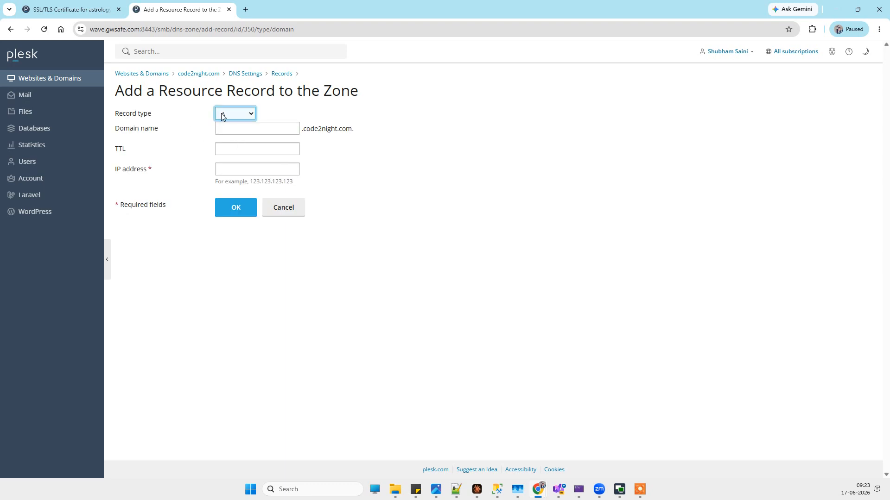
{"action": "left_click", "coordinate": [221, 116]}
{"action": "left_click", "coordinate": [235, 263]}
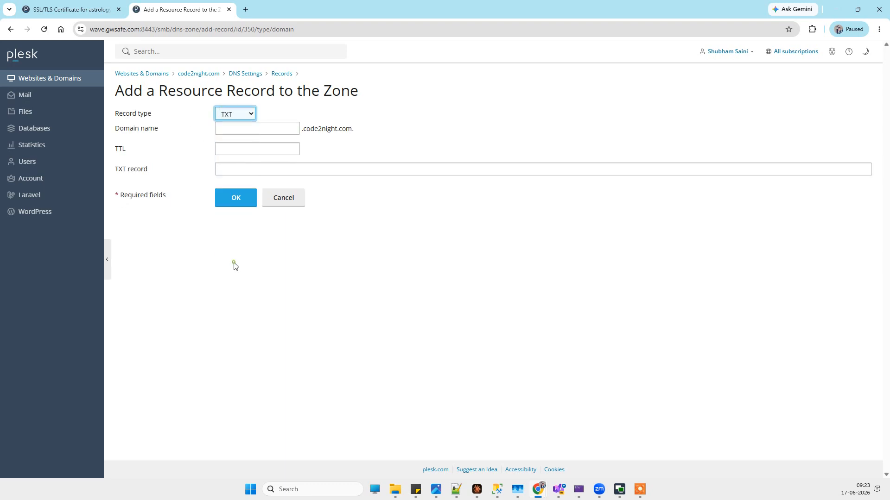
{"action": "left_click", "coordinate": [269, 128]}
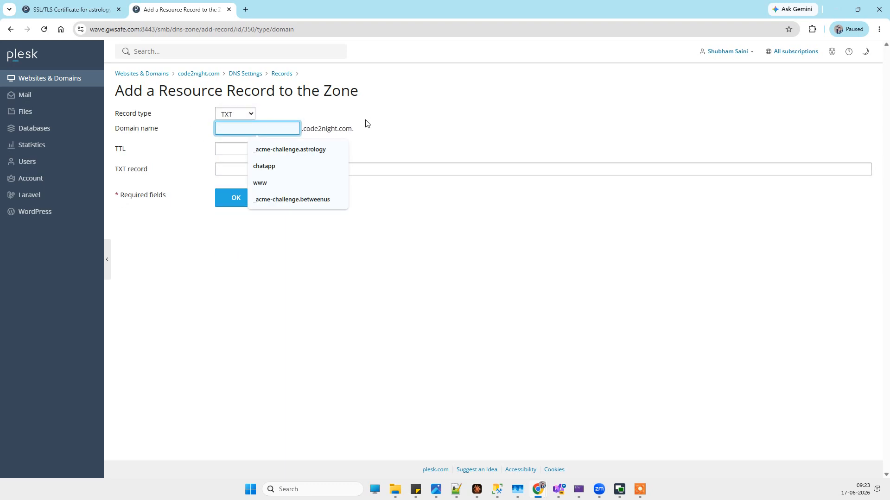
{"action": "left_click", "coordinate": [283, 152]}
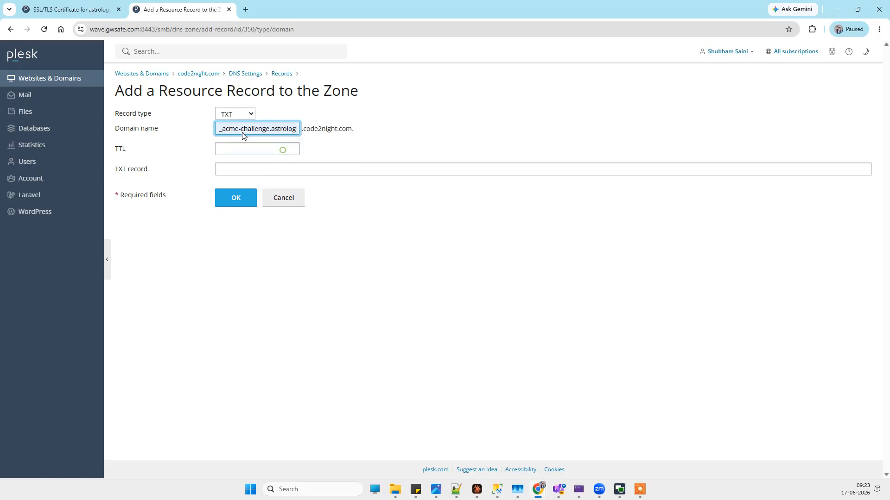
Step: Replace the new record's domain name with the _acme-challenge.astrology prefix copied from the certificate instructions
{"action": "left_click", "coordinate": [53, 9]}
{"action": "left_click", "coordinate": [496, 206]}
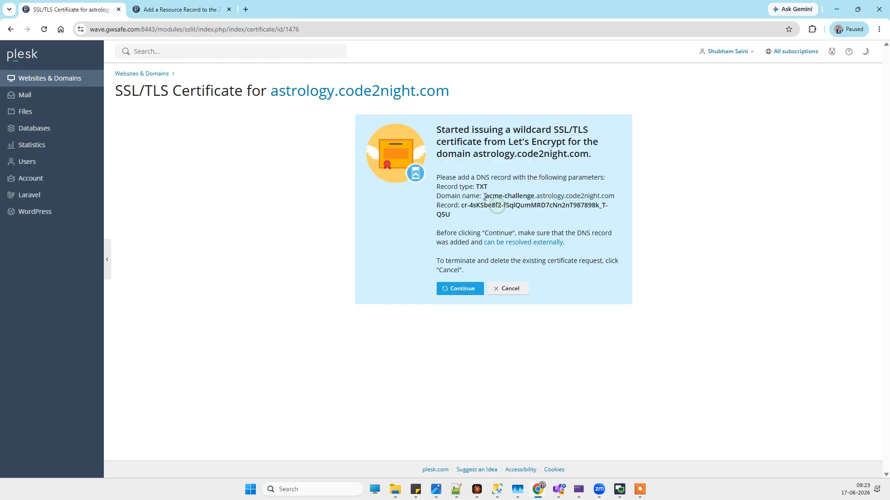
{"action": "left_click_drag", "start_coordinate": [483, 197], "coordinate": [566, 197]}
{"action": "key", "text": "ctrl+c"}
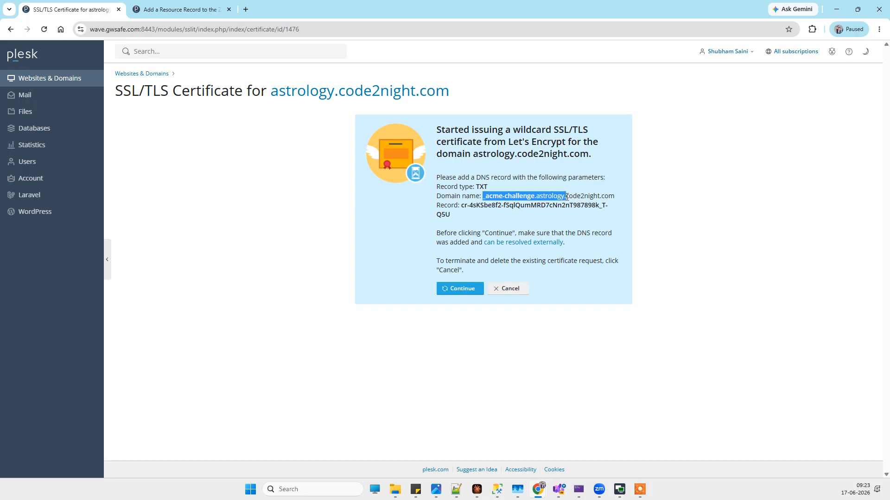
{"action": "left_click", "coordinate": [176, 9]}
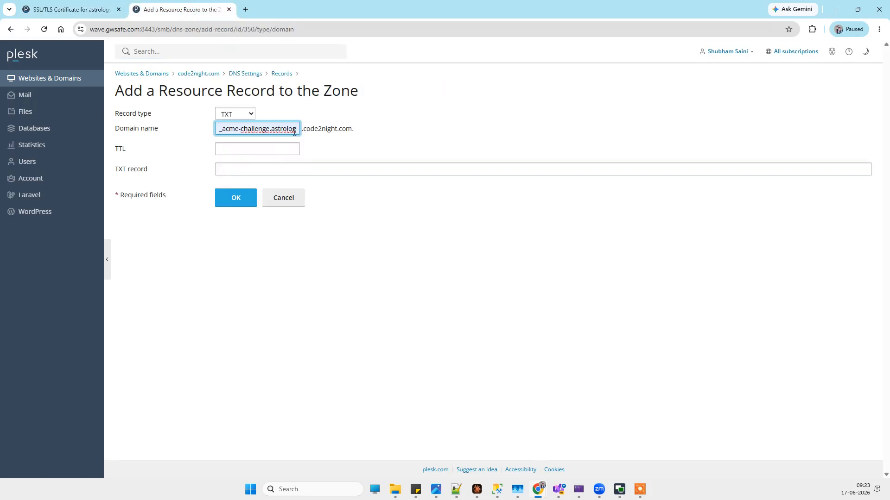
{"action": "left_click", "coordinate": [97, 10]}
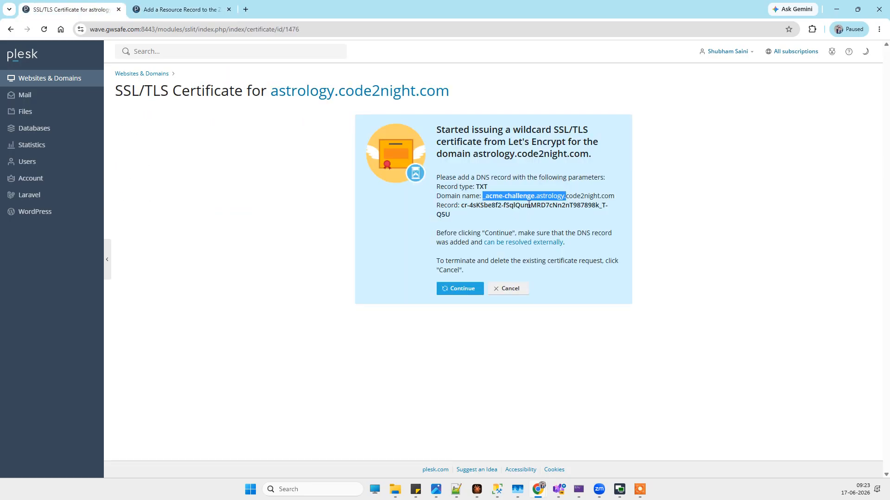
{"action": "left_click", "coordinate": [189, 10]}
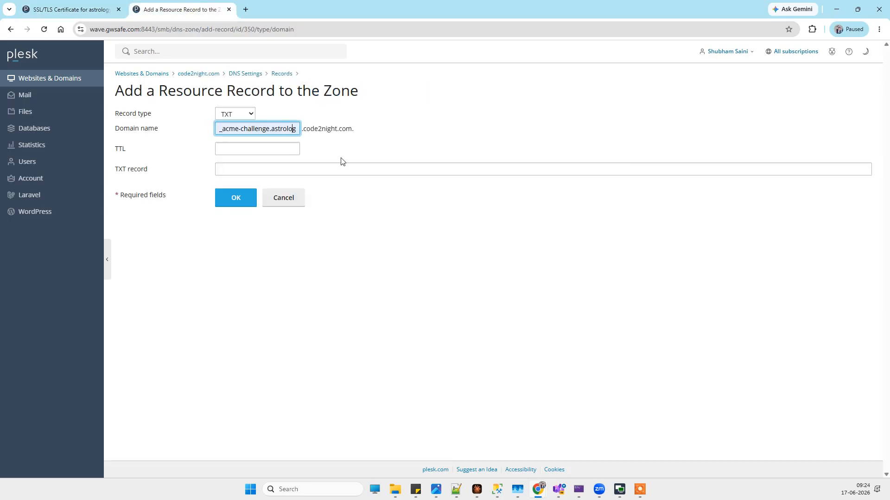
{"action": "triple_click", "coordinate": [283, 129]}
{"action": "key", "text": "ctrl+v"}
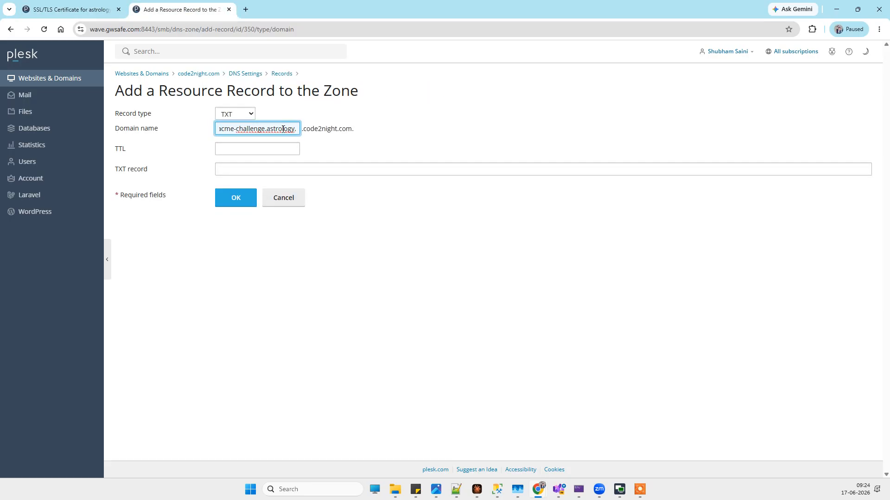
{"action": "left_click", "coordinate": [361, 156]}
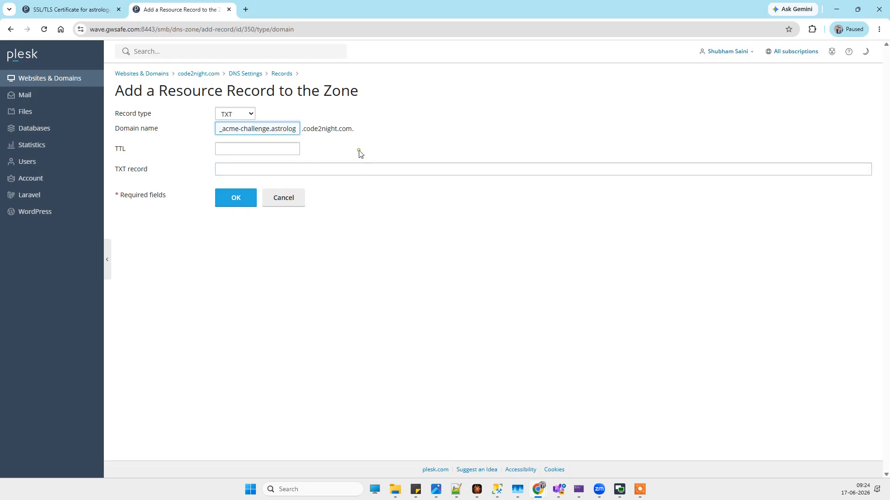
Step: Copy the challenge value from the certificate instructions into the TXT record field and submit the new record
{"action": "left_click", "coordinate": [70, 9]}
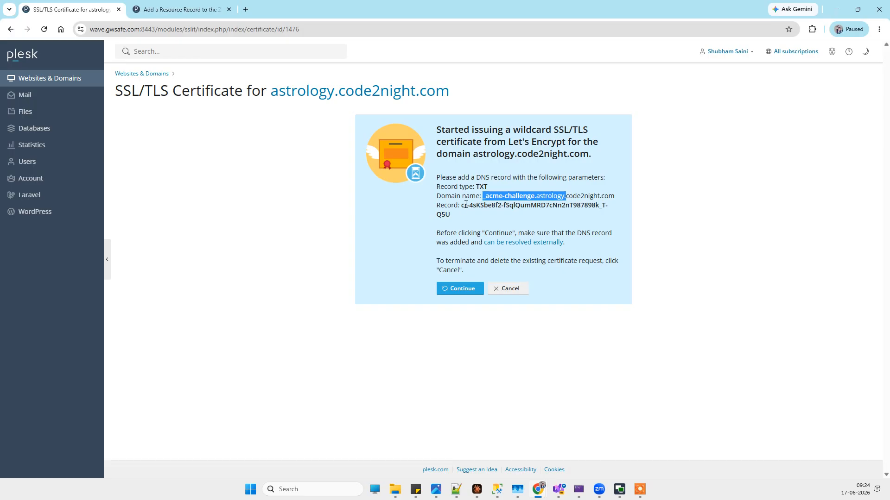
{"action": "left_click_drag", "start_coordinate": [462, 206], "coordinate": [470, 218]}
{"action": "key", "text": "ctrl+c"}
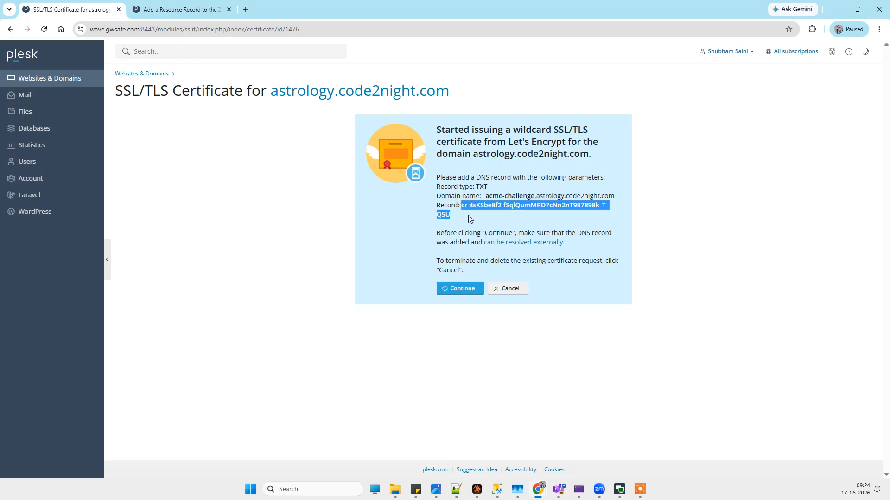
{"action": "left_click", "coordinate": [192, 9]}
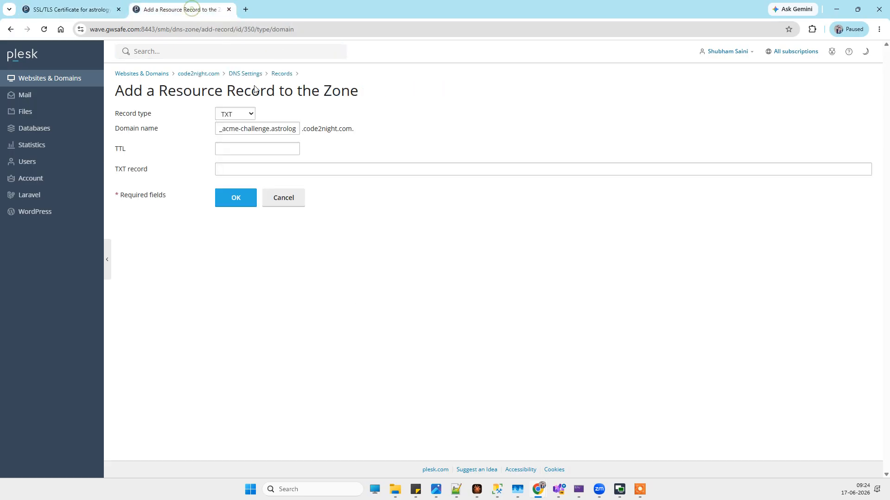
{"action": "left_click", "coordinate": [256, 170]}
{"action": "key", "text": "ctrl+v"}
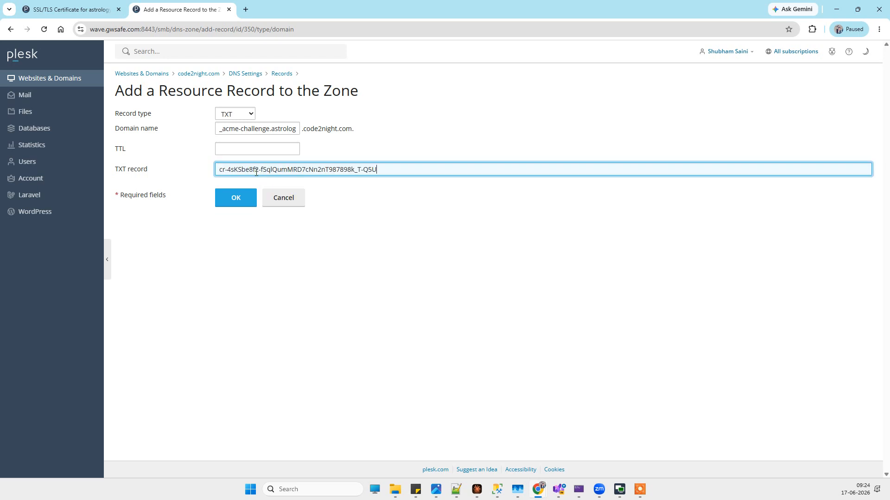
{"action": "left_click", "coordinate": [227, 193]}
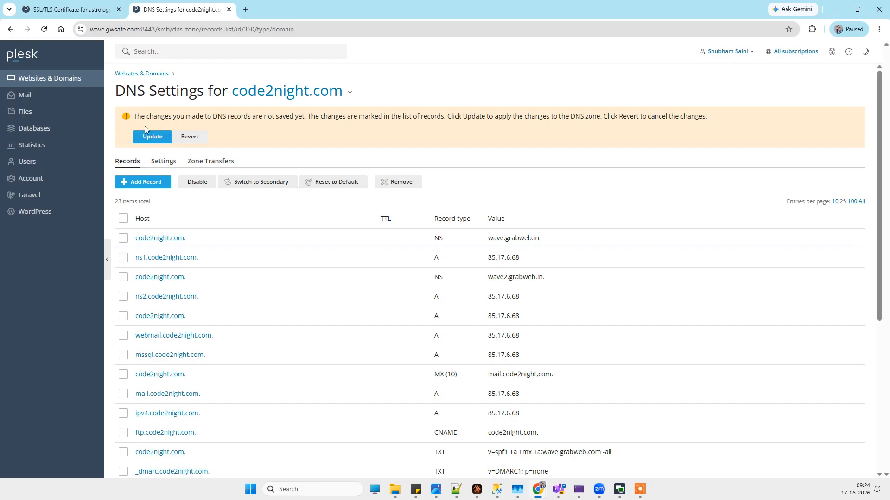
Step: Apply the pending DNS record changes to the code2night.com zone
{"action": "left_click", "coordinate": [144, 137]}
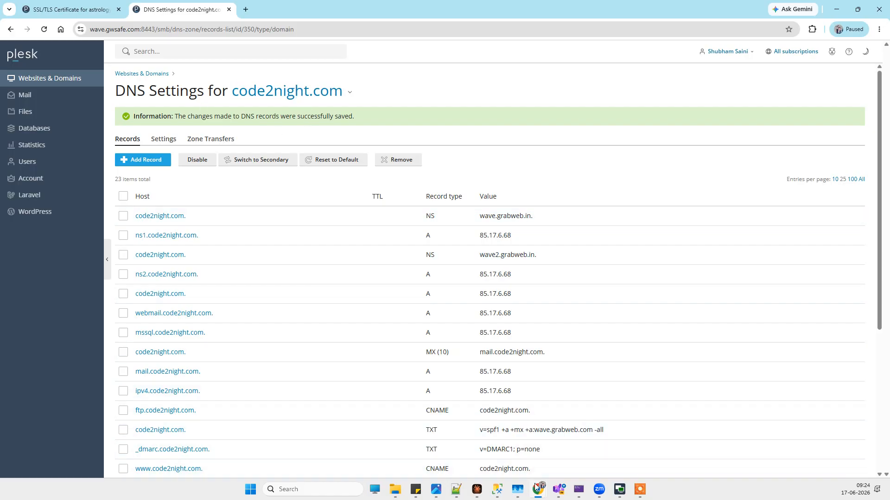
Step: Reload astrology.code2night.com in the already open Incognito window to test its connection, and return to the Plesk DNS settings
{"action": "mouse_move", "coordinate": [536, 495]}
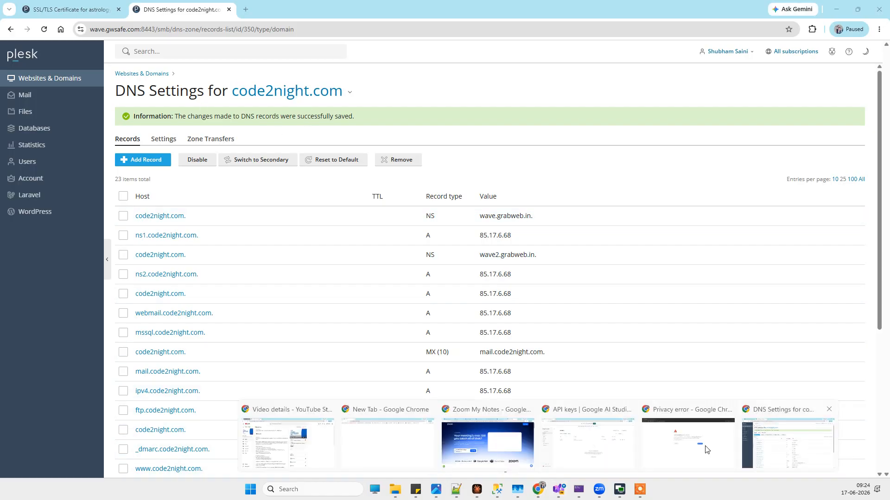
{"action": "left_click", "coordinate": [687, 442]}
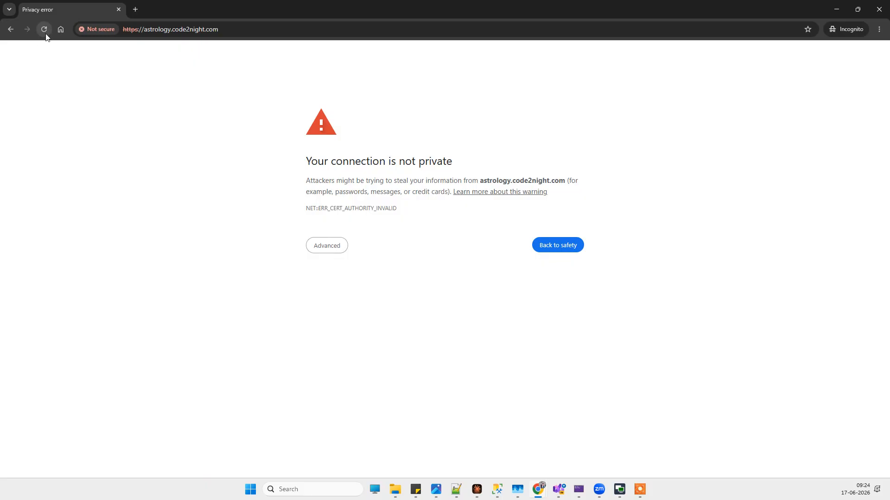
{"action": "left_click", "coordinate": [43, 34]}
{"action": "left_click", "coordinate": [273, 29]}
{"action": "key", "text": "Return"}
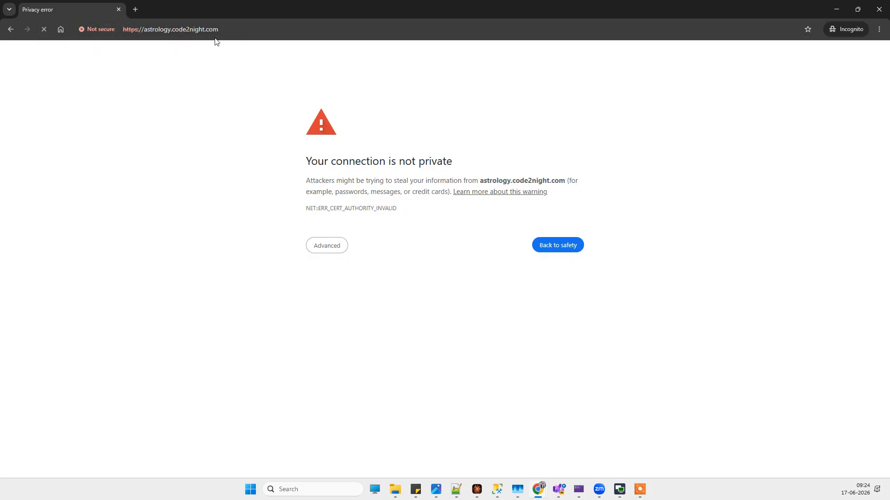
{"action": "left_click", "coordinate": [538, 490]}
{"action": "left_click", "coordinate": [804, 459]}
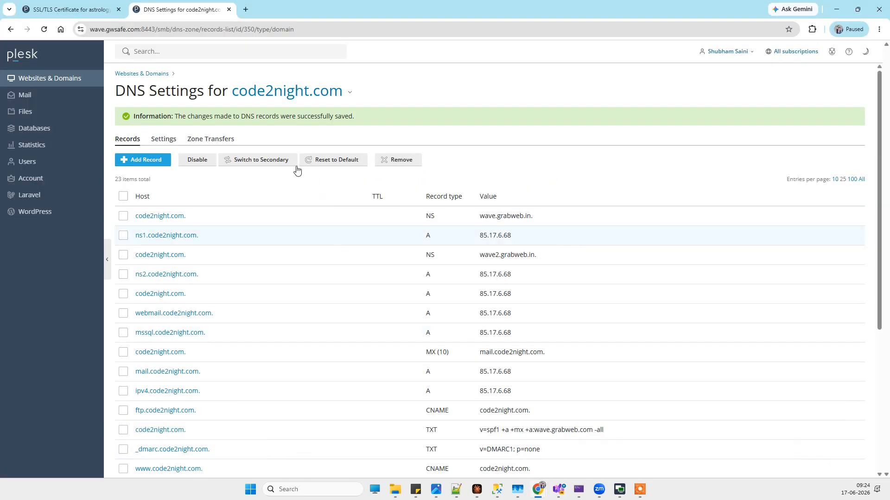
Step: Restart the astrology.code2night.com website from the domain list by switching its status to Disabled and back to Active
{"action": "left_click", "coordinate": [26, 85]}
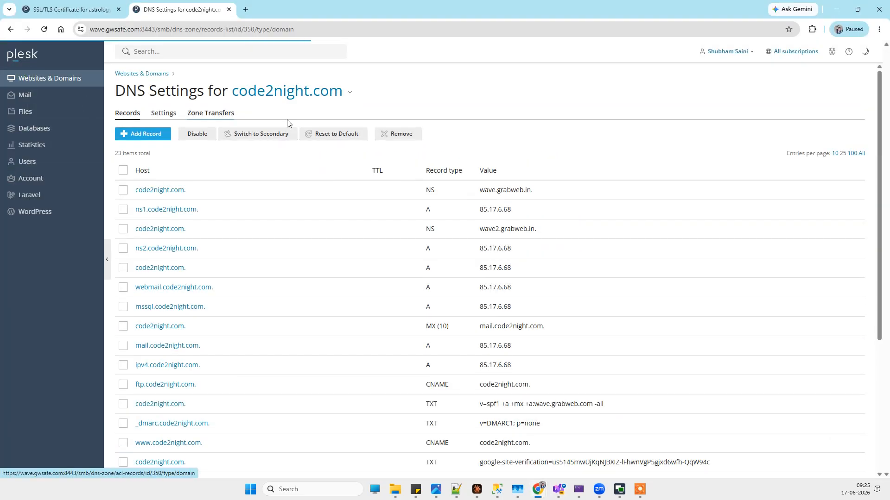
{"action": "scroll", "coordinate": [458, 182], "scroll_direction": "down", "scroll_amount": 5}
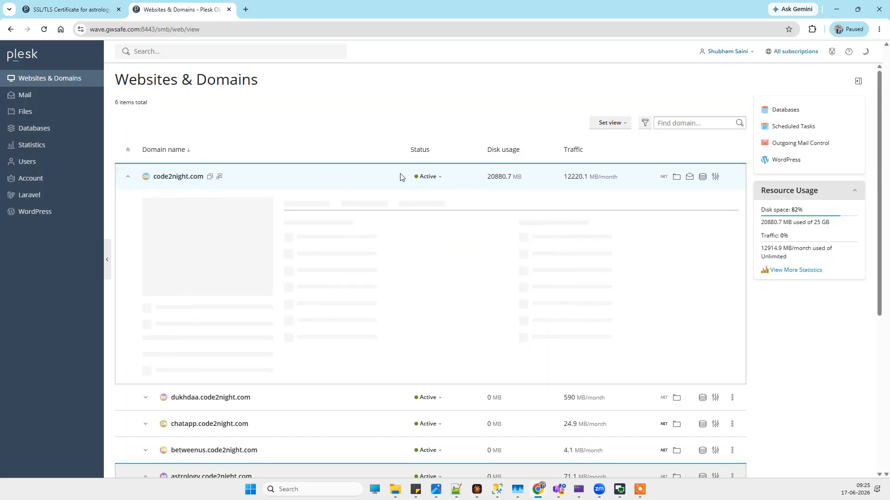
{"action": "scroll", "coordinate": [417, 171], "scroll_direction": "down", "scroll_amount": 3}
{"action": "left_click", "coordinate": [430, 338]}
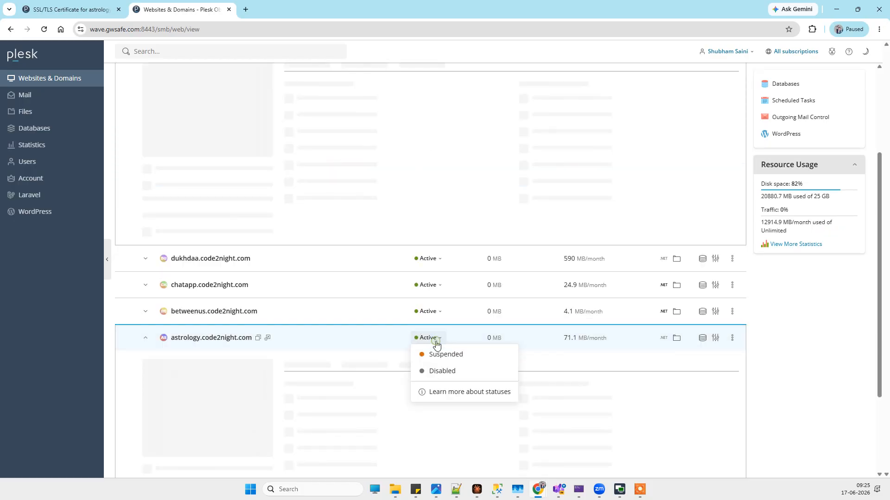
{"action": "left_click", "coordinate": [438, 381]}
{"action": "left_click", "coordinate": [390, 282]}
{"action": "scroll", "coordinate": [467, 161], "scroll_direction": "down", "scroll_amount": 4}
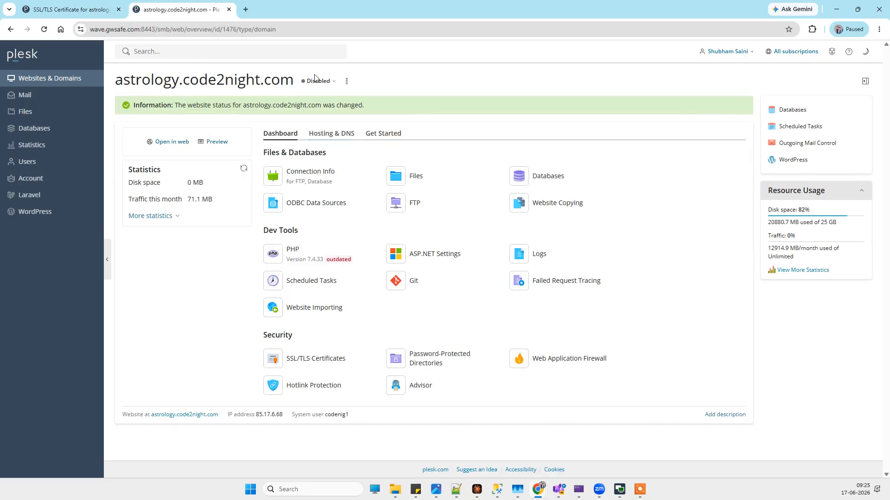
{"action": "left_click", "coordinate": [318, 89]}
{"action": "left_click", "coordinate": [327, 99]}
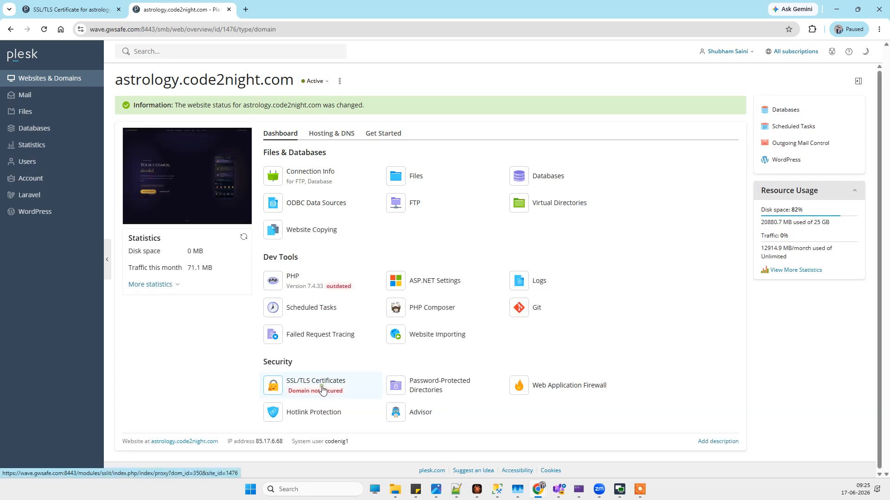
Step: Open the SSL/TLS certificate page of astrology.code2night.com and continue the Let's Encrypt wildcard certificate request
{"action": "left_click", "coordinate": [320, 384]}
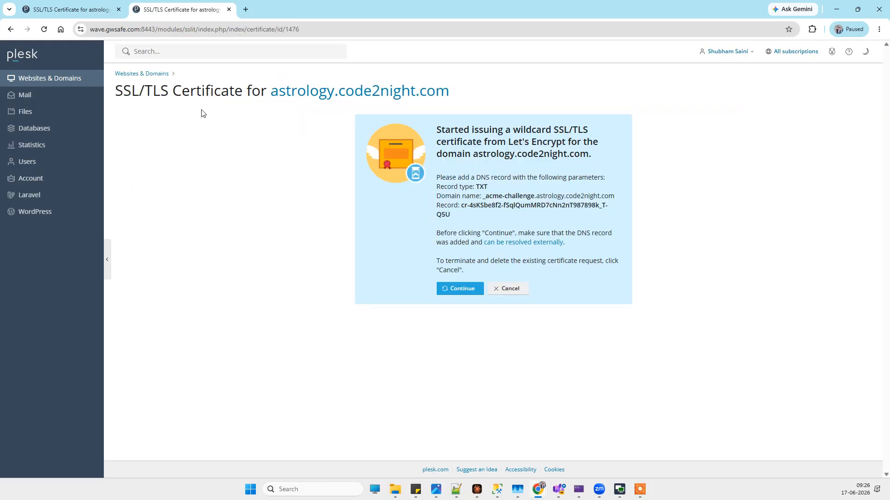
{"action": "left_click", "coordinate": [472, 297]}
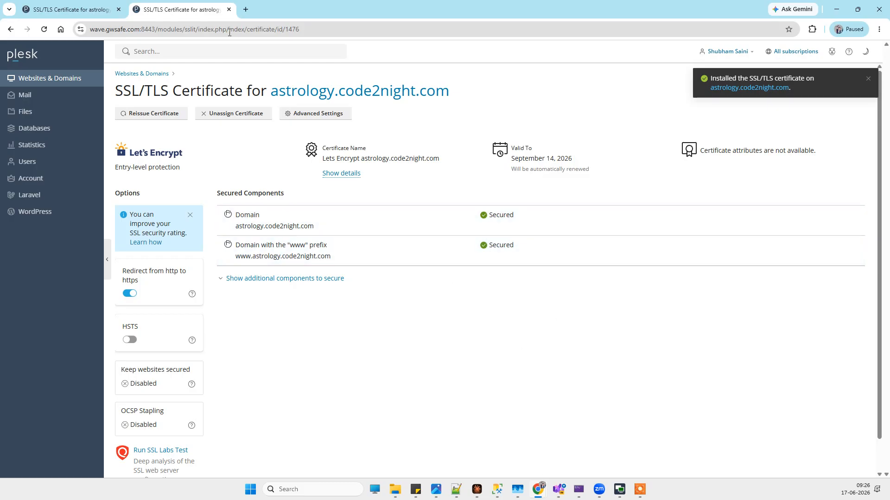
Step: Load astrology.code2night.com in a new Incognito window and check the site's connection security information
{"action": "left_click", "coordinate": [878, 29]}
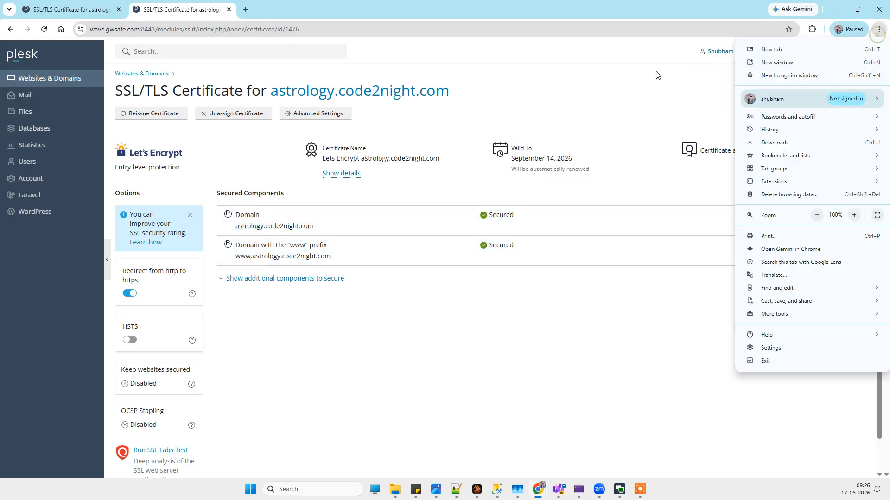
{"action": "left_click", "coordinate": [760, 75]}
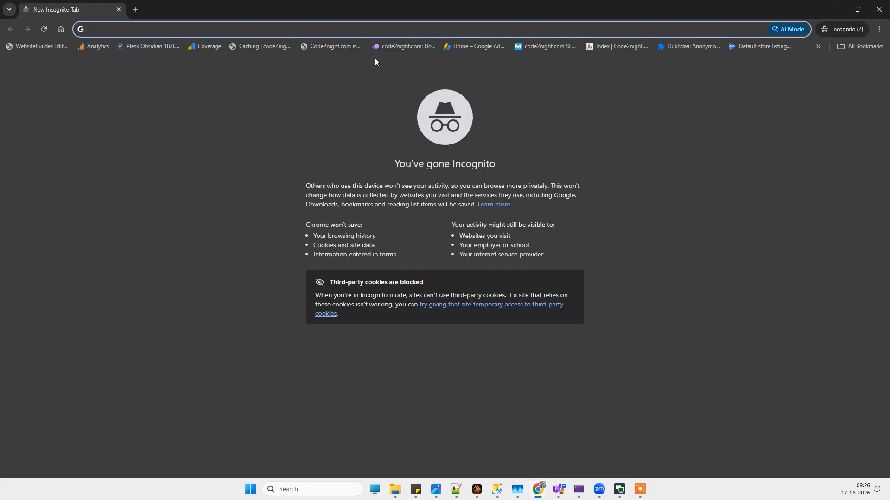
{"action": "type", "text": "as"}
{"action": "key", "text": "Return"}
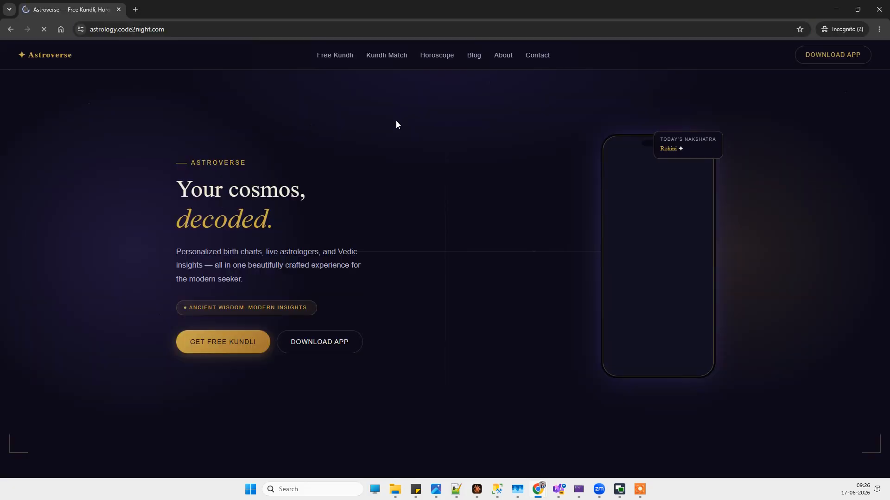
{"action": "left_click", "coordinate": [79, 29]}
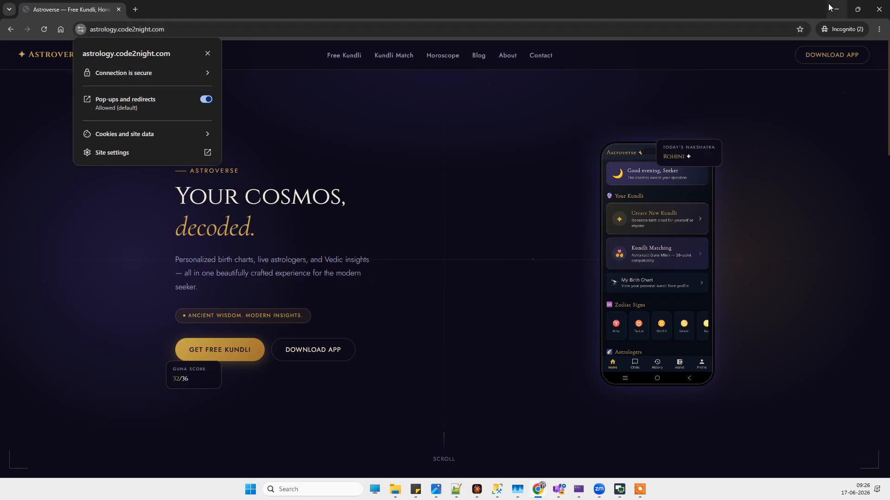
{"action": "left_click", "coordinate": [456, 167]}
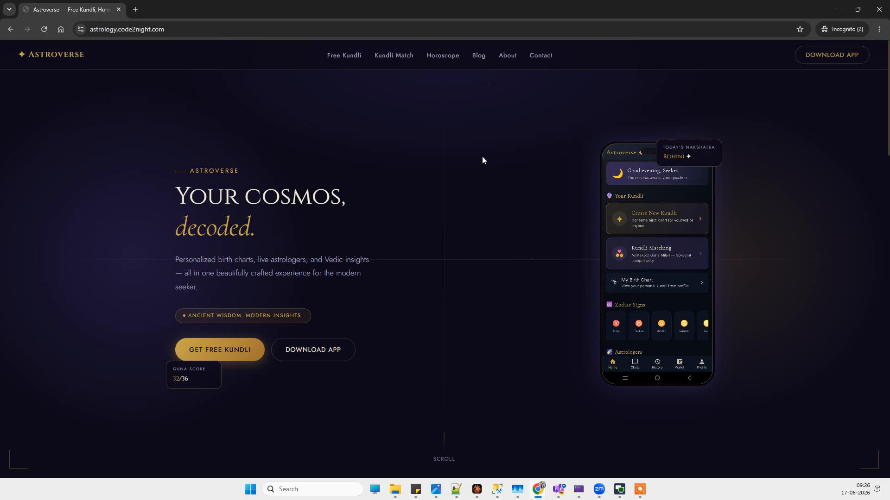